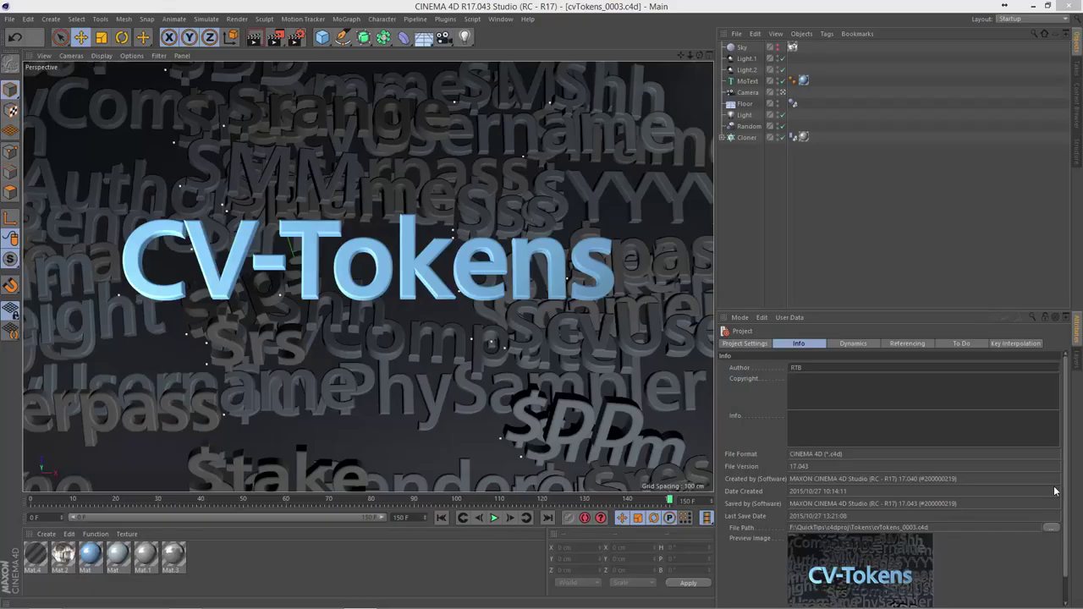
Open Render Settings and list the CV path tokens, such as Date Month and Date Year.
{"action": "left_click", "coordinate": [298, 43]}
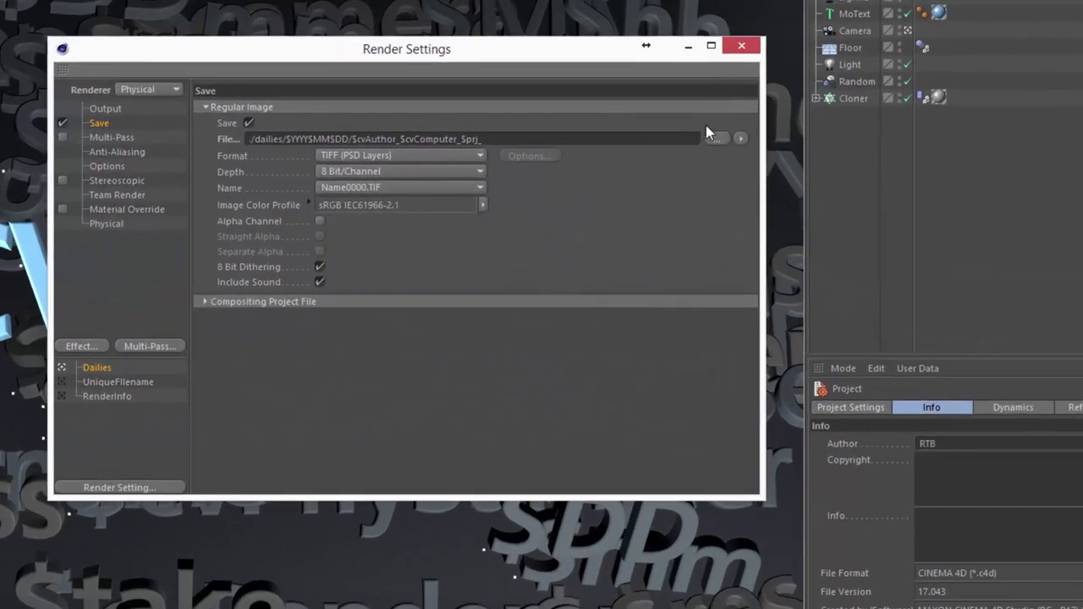
{"action": "left_click", "coordinate": [739, 138]}
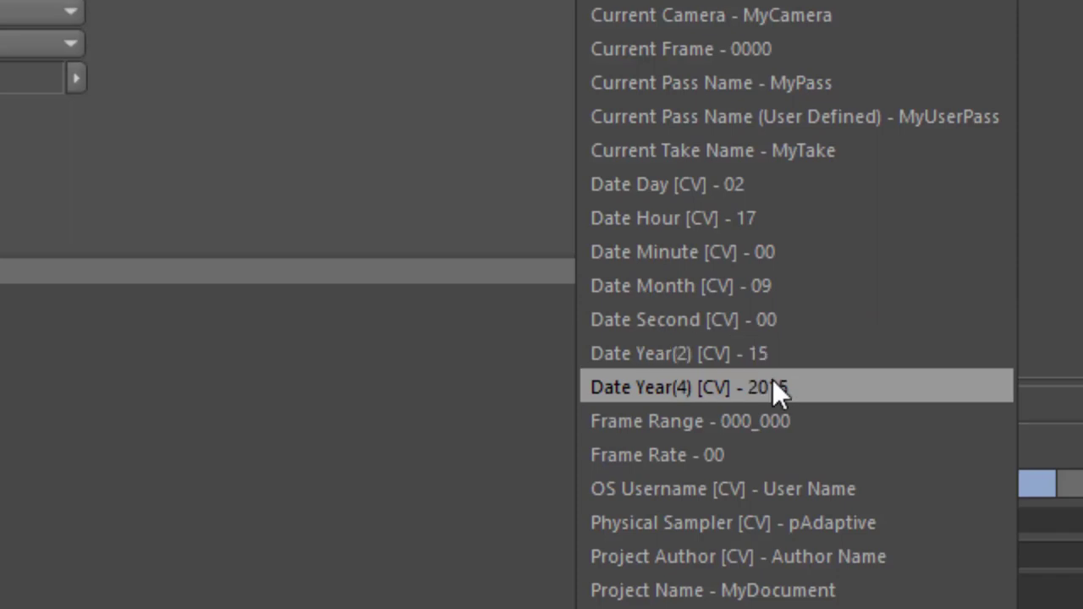
Close the token list and highlight the dailies folder and $YYYY$MM$DD date tokens in the File path.
{"action": "left_click", "coordinate": [553, 380]}
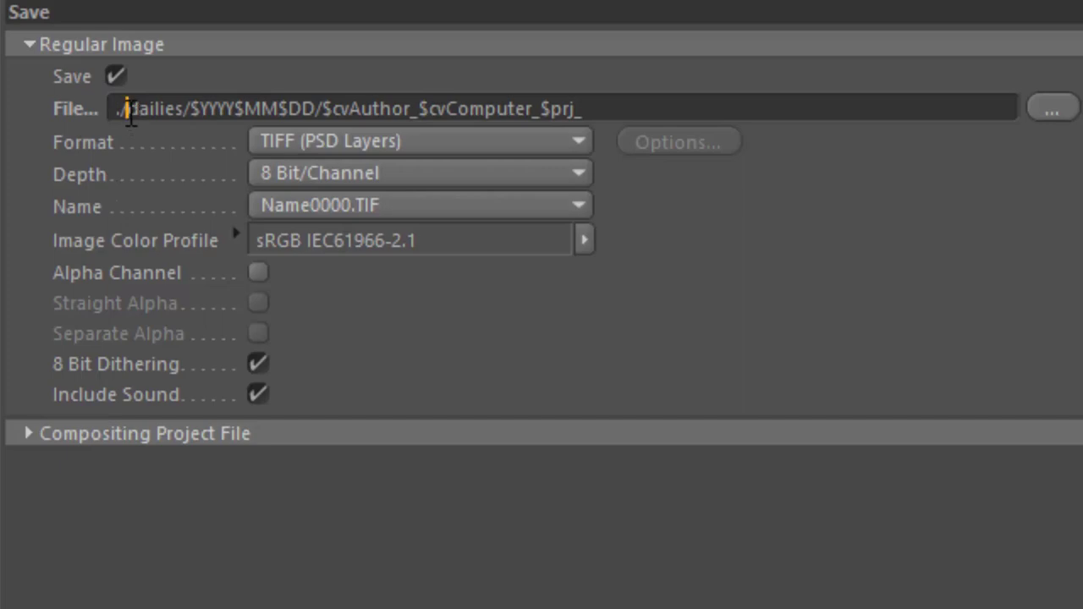
{"action": "left_click_drag", "start_coordinate": [127, 116], "coordinate": [187, 121]}
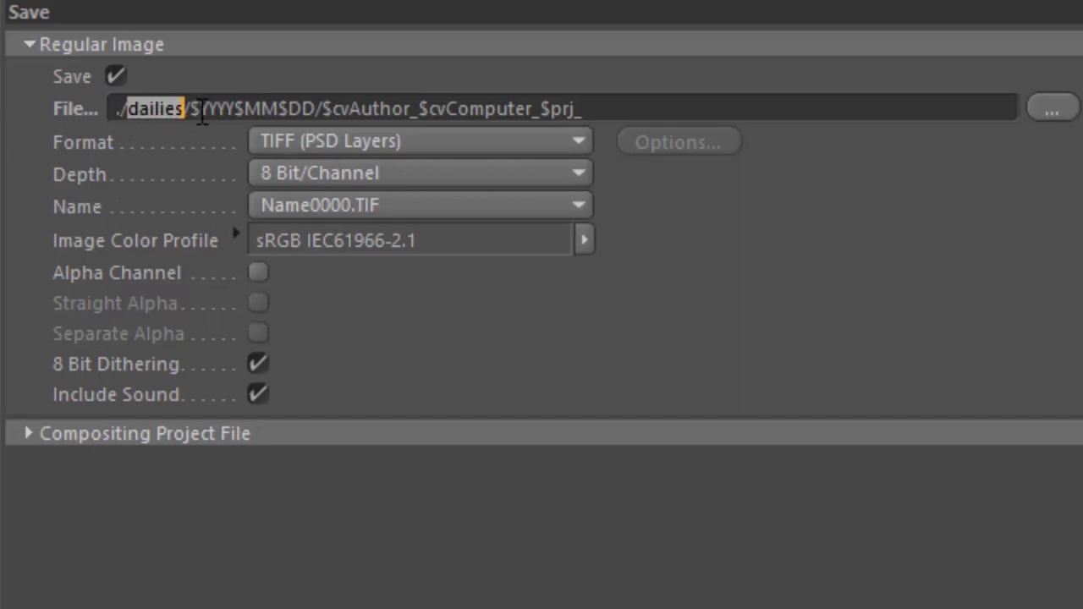
{"action": "left_click", "coordinate": [195, 113]}
{"action": "left_click_drag", "start_coordinate": [196, 114], "coordinate": [319, 110]}
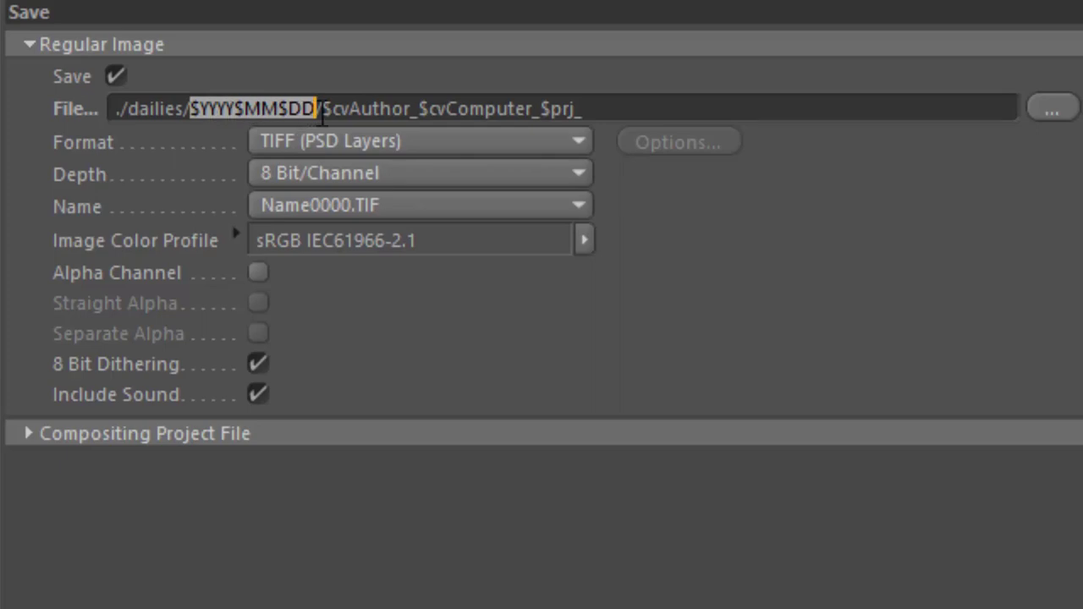
{"action": "left_click", "coordinate": [362, 114]}
{"action": "left_click", "coordinate": [321, 113]}
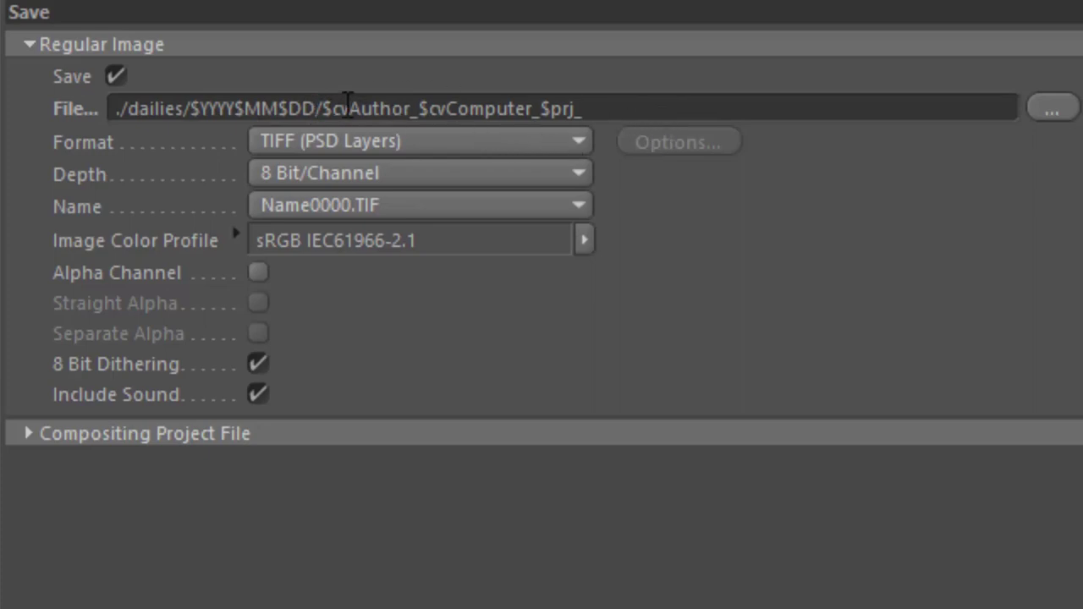
{"action": "key", "text": "shift+Right"}
{"action": "key", "text": "shift+Right"}
{"action": "key", "text": "shift+Right"}
{"action": "key", "text": "shift+Right"}
{"action": "key", "text": "shift+Right"}
{"action": "key", "text": "shift+Right"}
{"action": "key", "text": "shift+Right"}
{"action": "key", "text": "shift+Right"}
{"action": "key", "text": "shift+Right"}
{"action": "key", "text": "shift+Right"}
{"action": "key", "text": "shift+Right"}
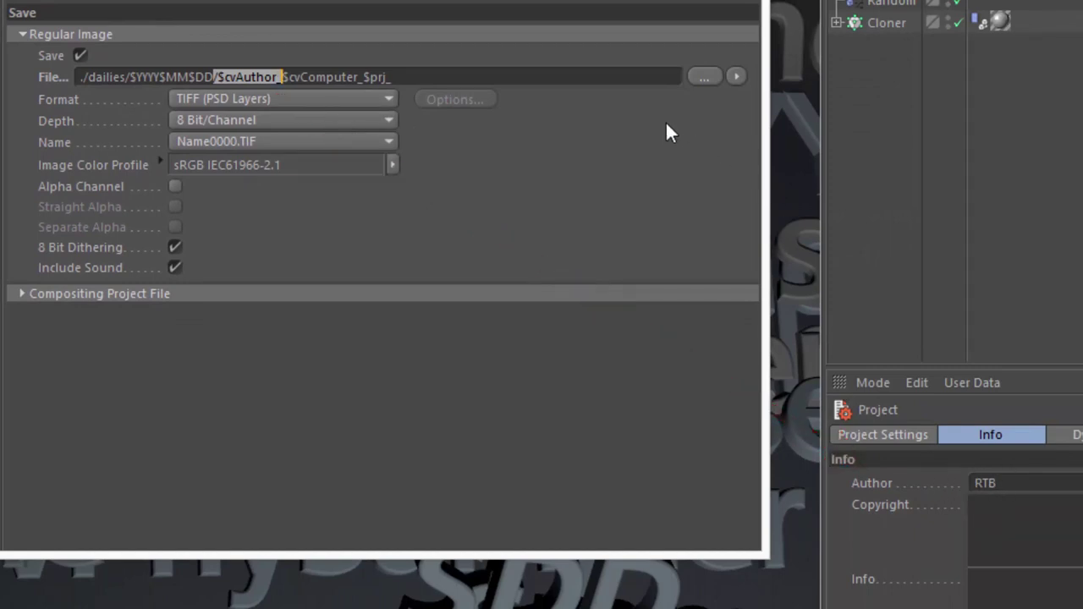
{"action": "left_click", "coordinate": [738, 78]}
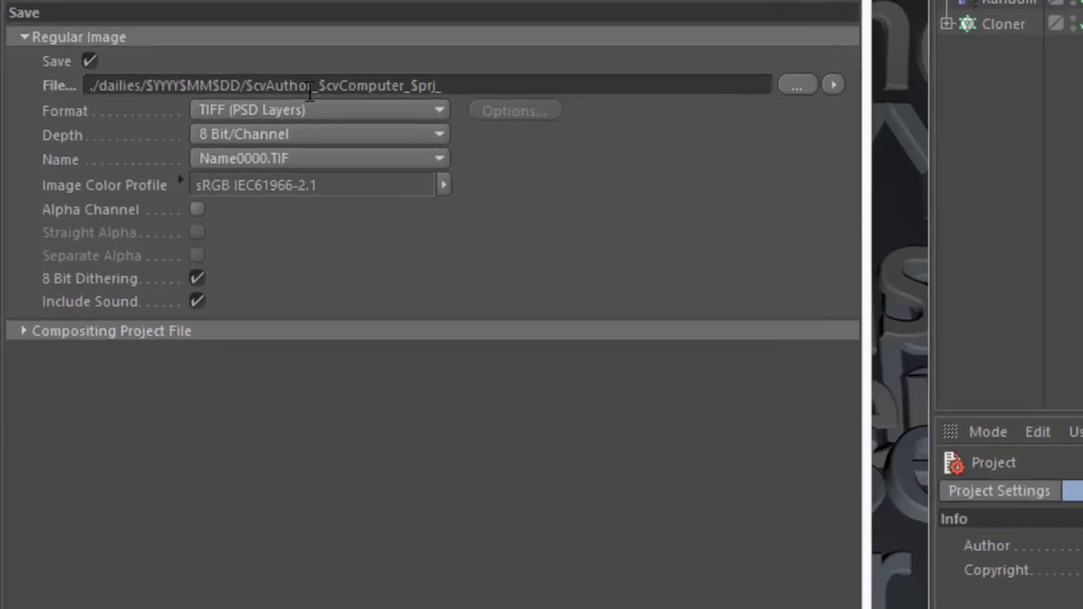
{"action": "left_click_drag", "start_coordinate": [277, 77], "coordinate": [358, 79]}
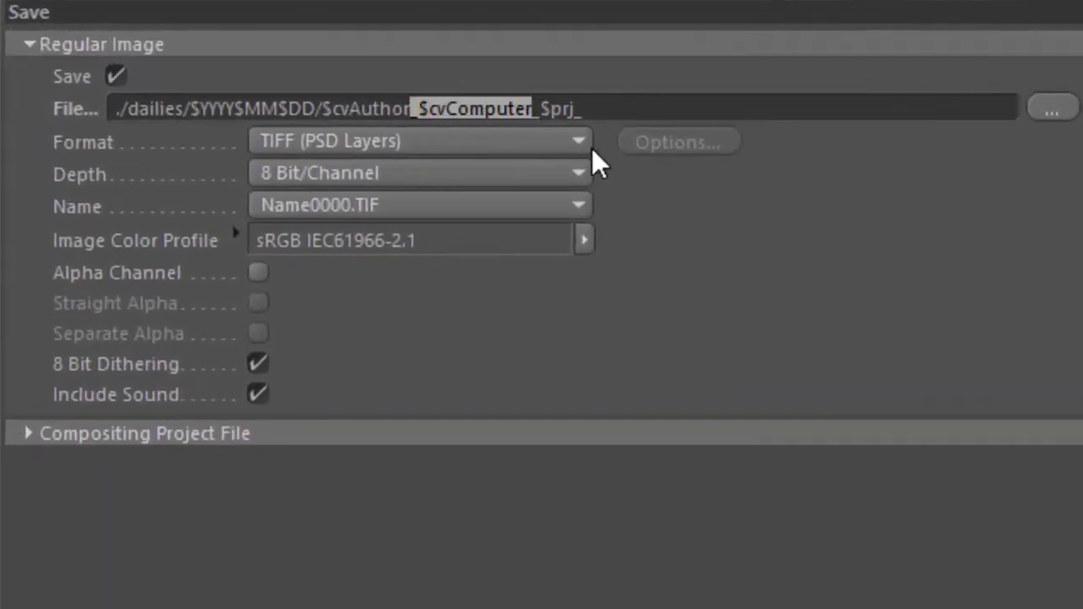
{"action": "left_click_drag", "start_coordinate": [541, 108], "coordinate": [583, 108]}
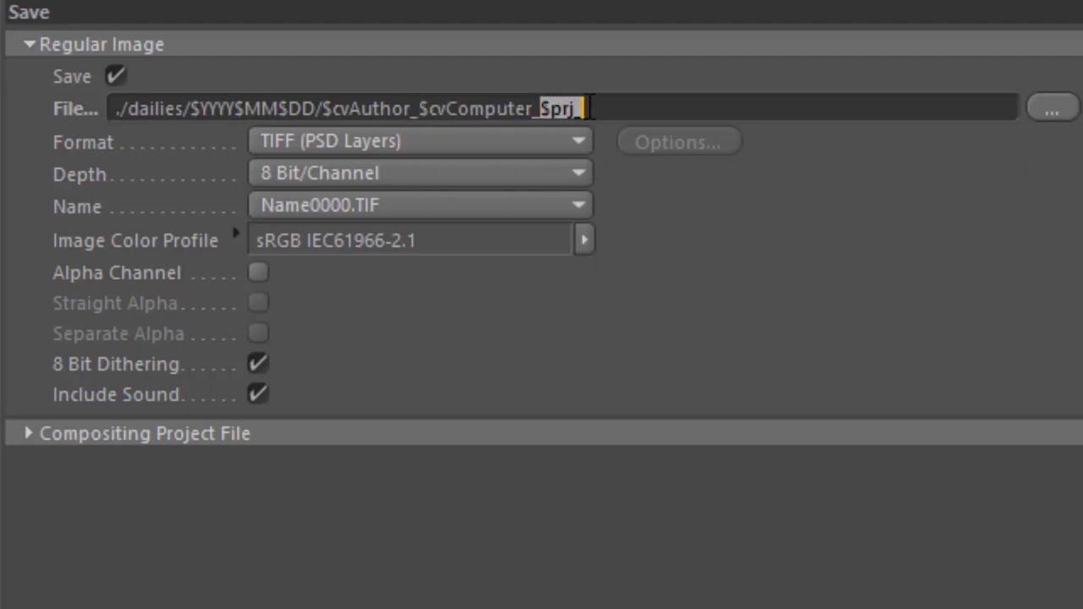
{"action": "left_click", "coordinate": [646, 112]}
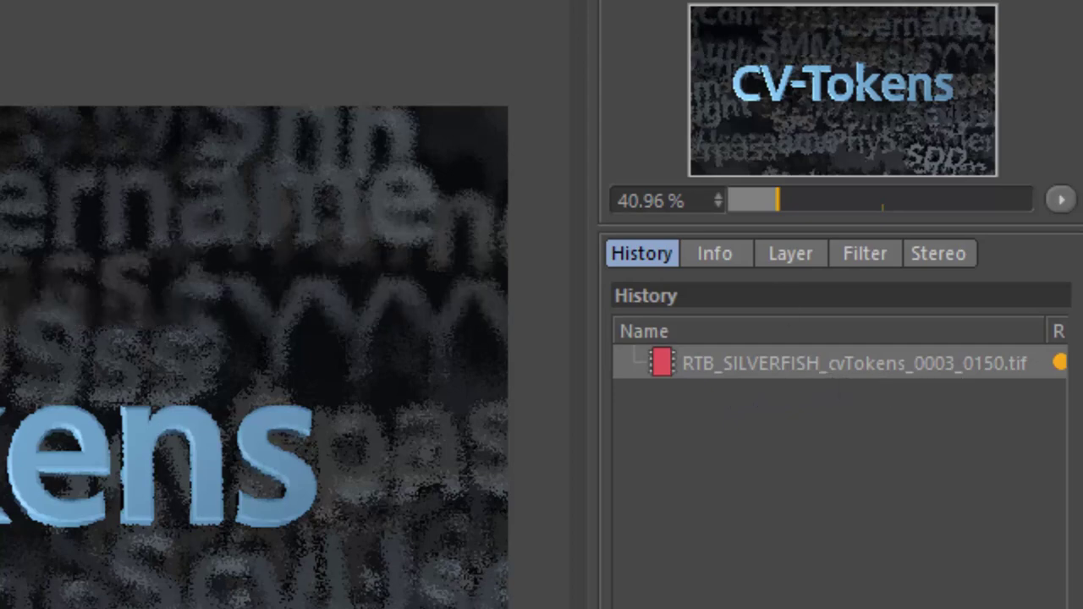
Stop the external render with Shift+R and confirm with Yes.
{"action": "key", "text": "shift+r"}
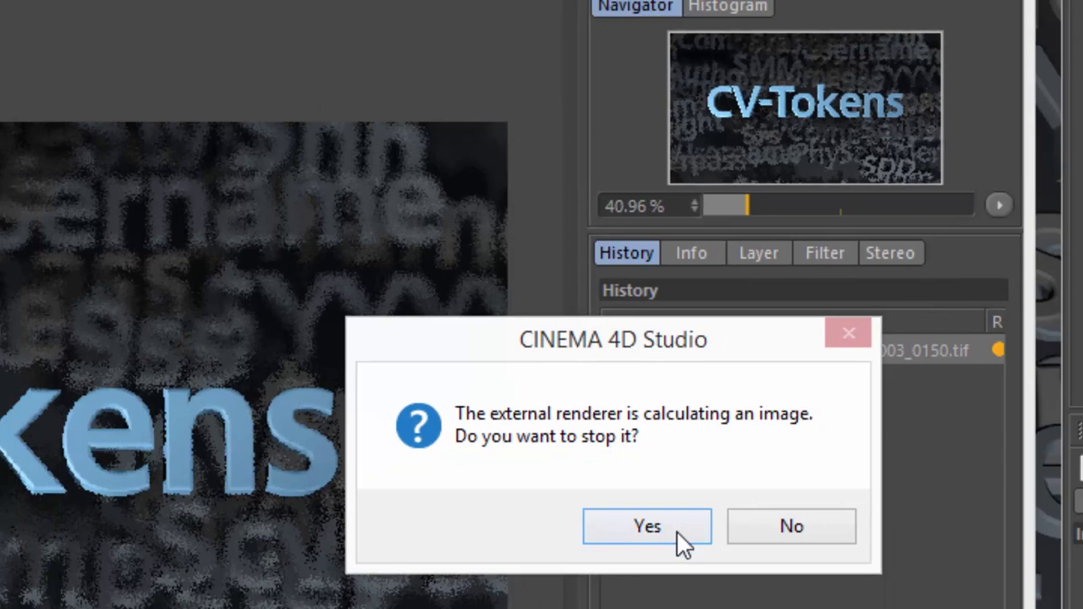
{"action": "left_click", "coordinate": [648, 526]}
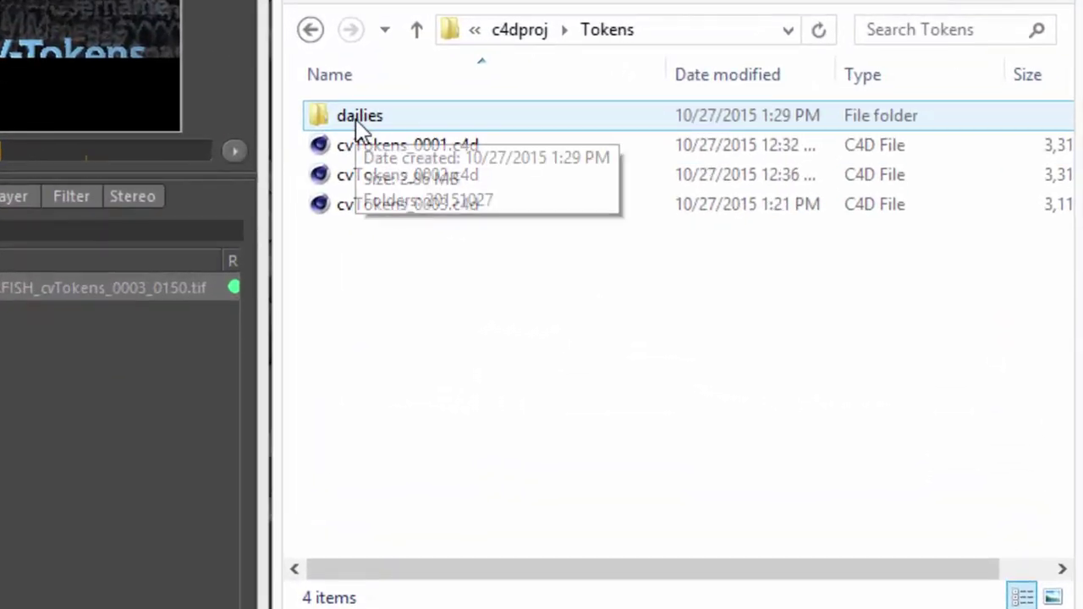
Browse into dailies/20151027 to find the rendered cvTokens_0003_0150.tif.
{"action": "double_click", "coordinate": [357, 123]}
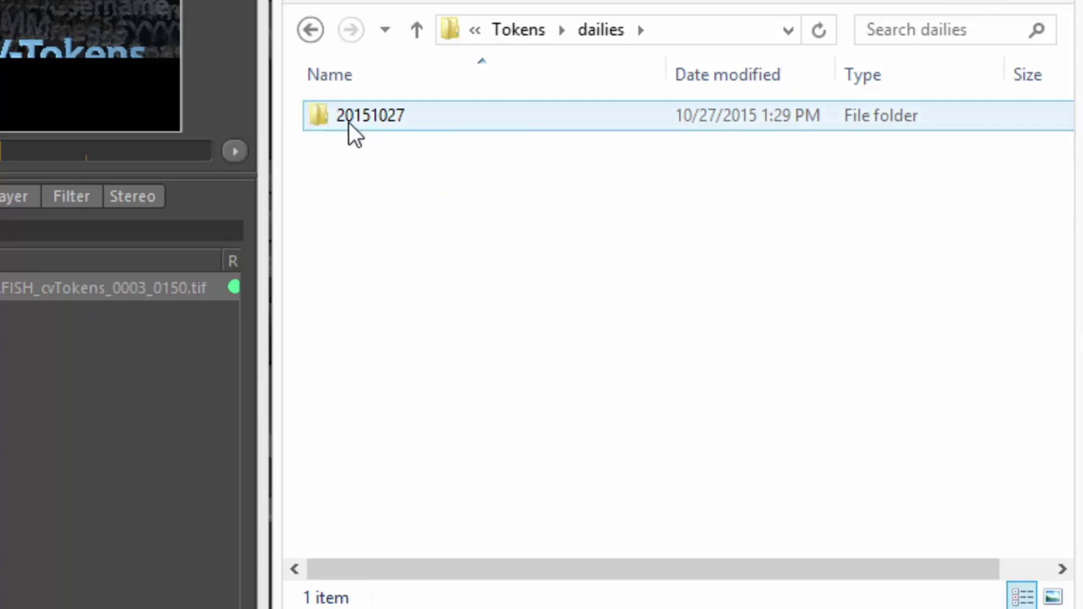
{"action": "left_click", "coordinate": [348, 122]}
{"action": "double_click", "coordinate": [366, 111]}
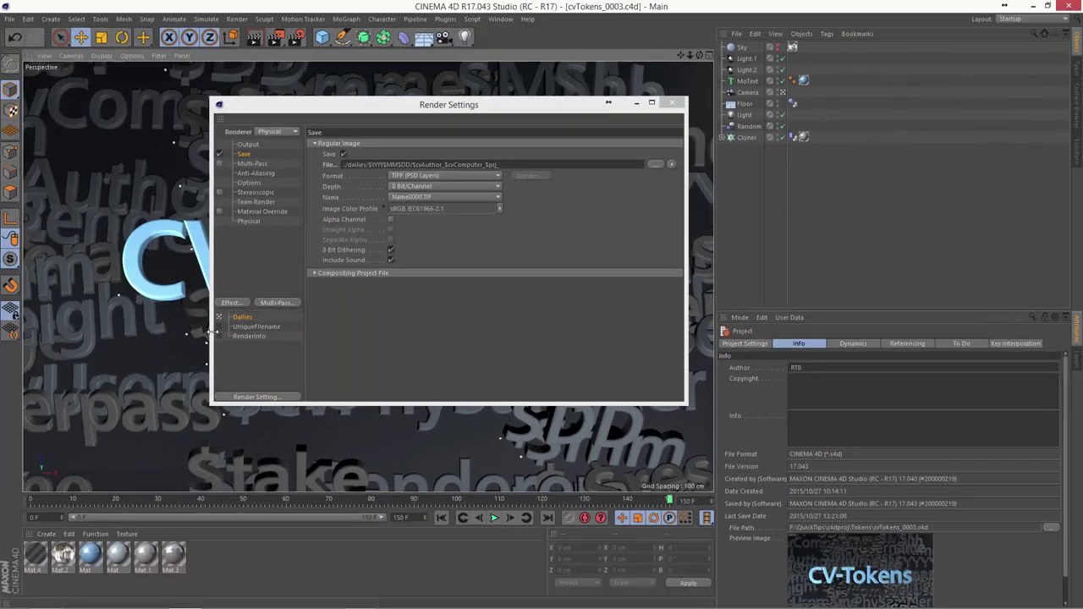
Activate UniqueFilename and highlight the $YYYY$MM$DD$hh$mm$ss tokens in its File path.
{"action": "left_click", "coordinate": [218, 326]}
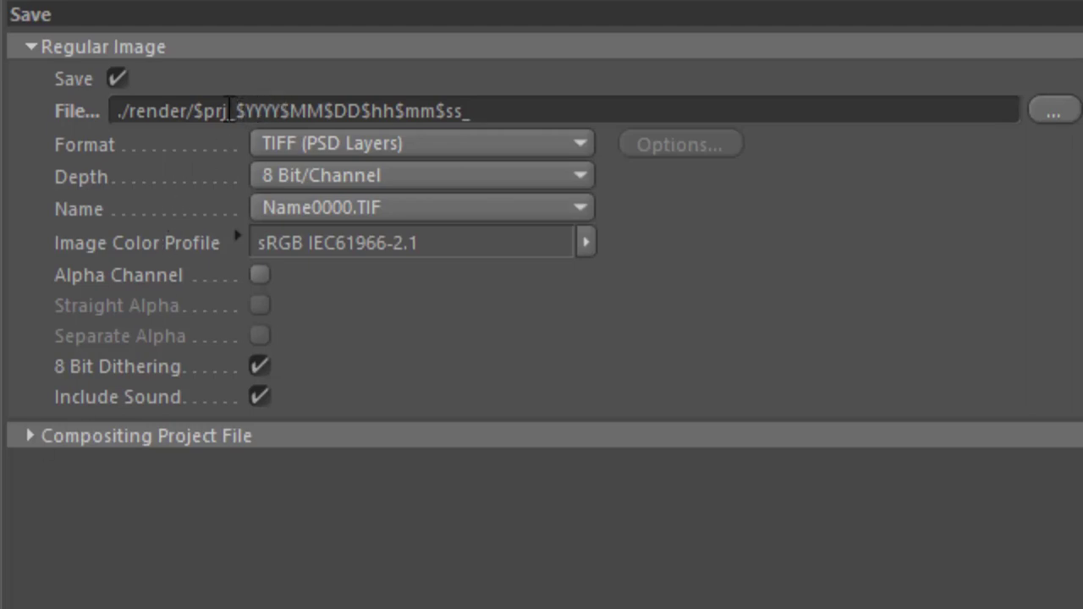
{"action": "left_click_drag", "start_coordinate": [229, 111], "coordinate": [482, 117]}
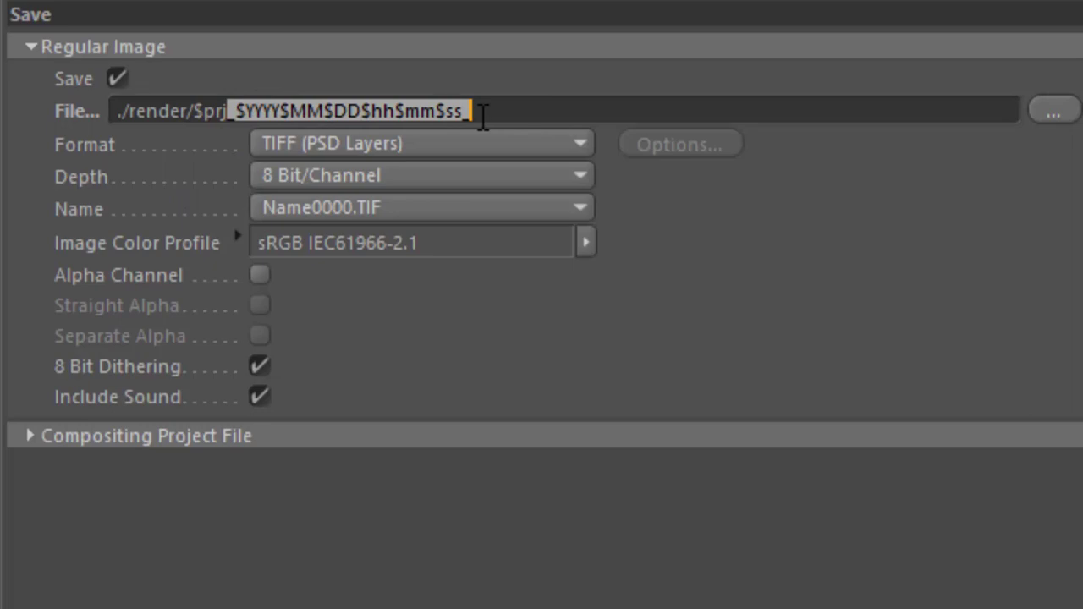
{"action": "left_click", "coordinate": [482, 117]}
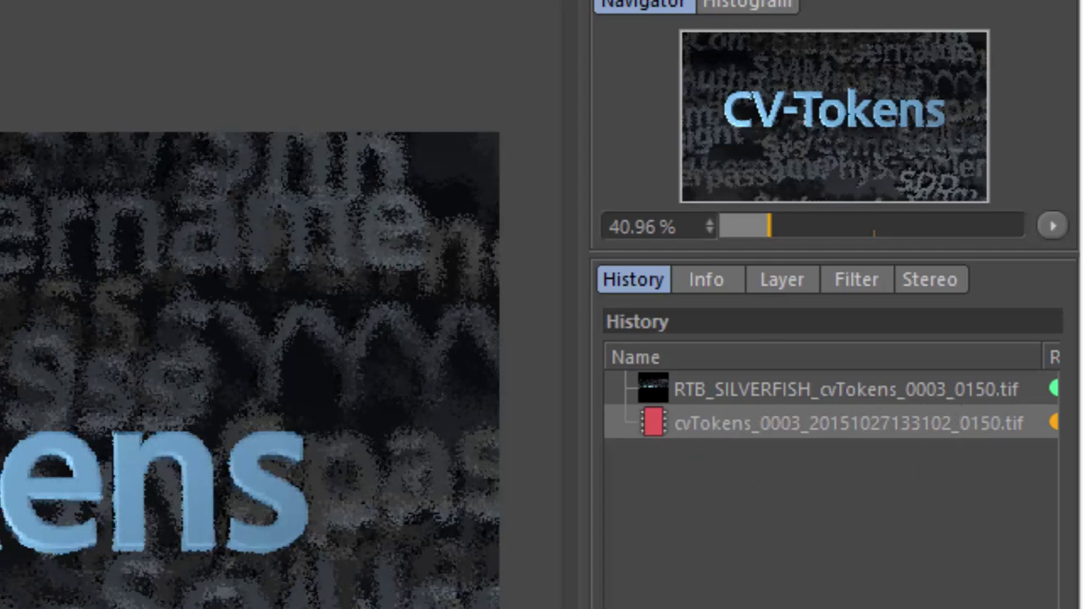
{"action": "left_click", "coordinate": [660, 582]}
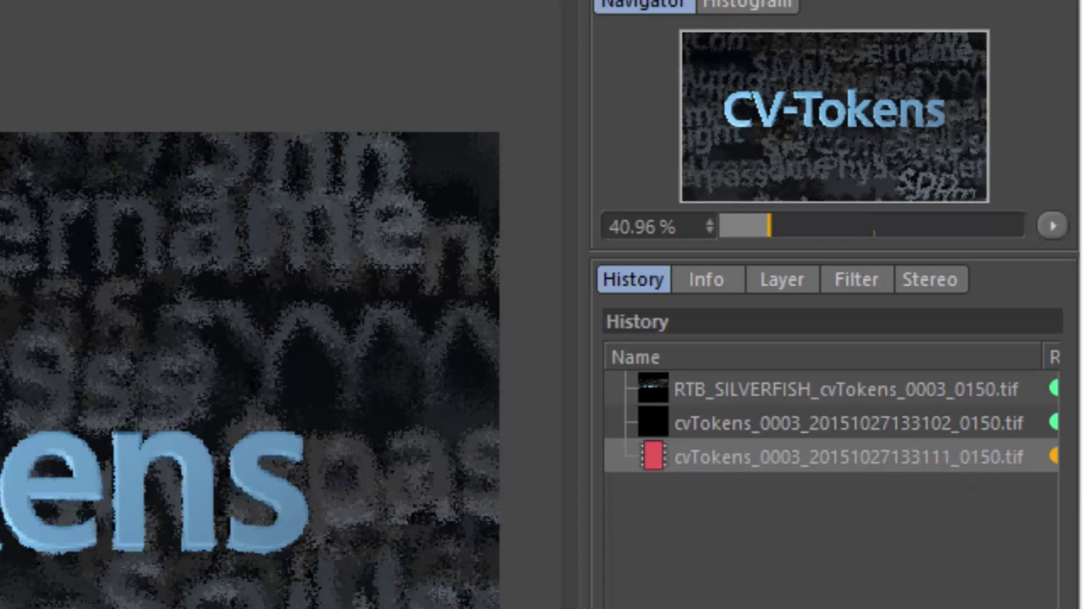
{"action": "left_click", "coordinate": [141, 29]}
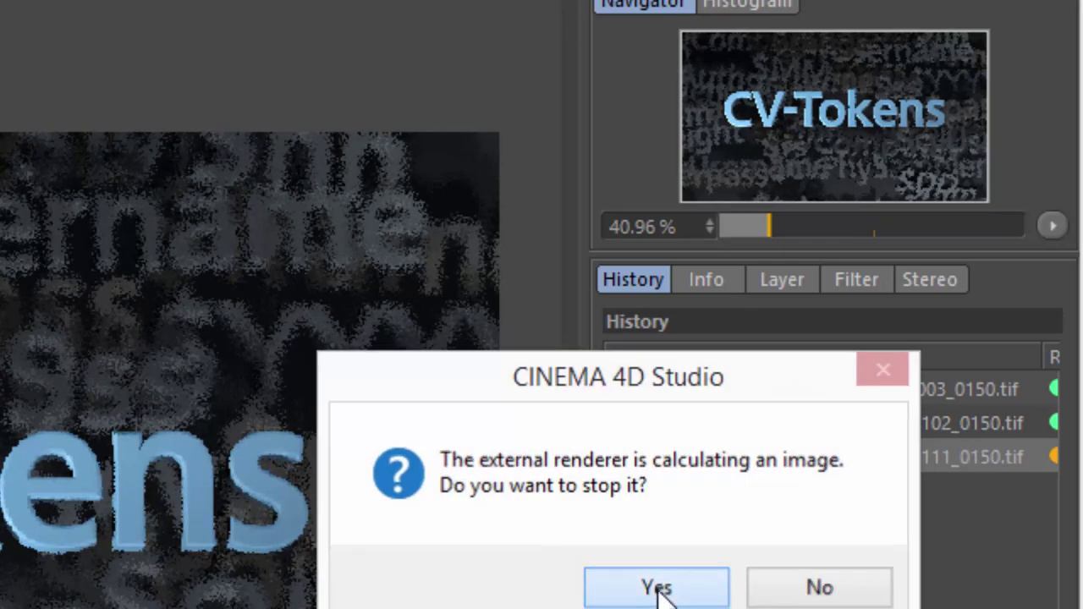
{"action": "left_click", "coordinate": [684, 587]}
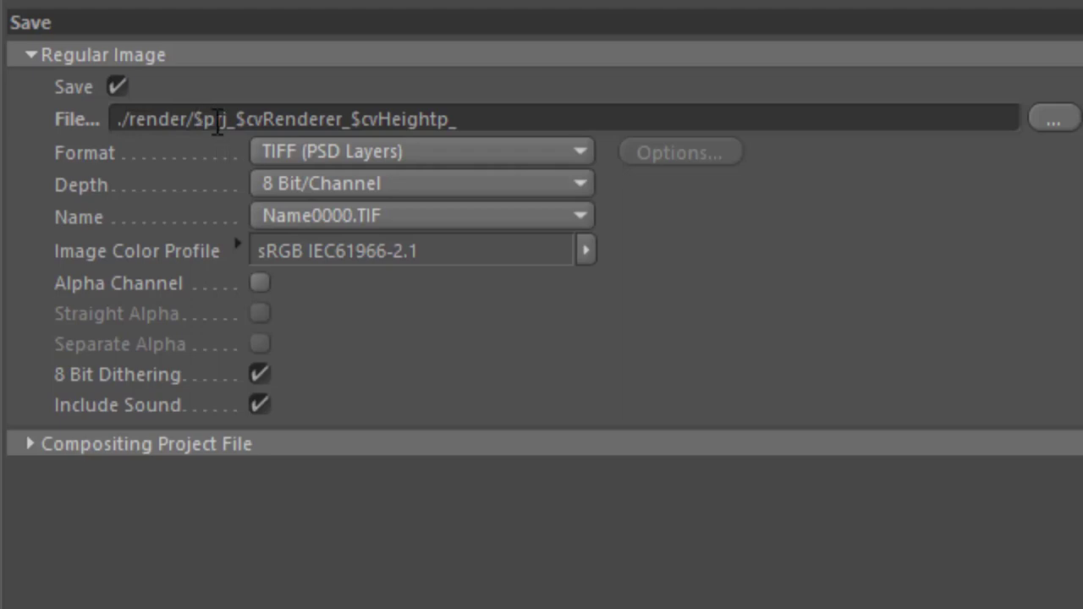
Highlight the $prj token and confirm the renderer is set to Physical.
{"action": "left_click_drag", "start_coordinate": [193, 120], "coordinate": [350, 110]}
{"action": "left_click", "coordinate": [95, 48]}
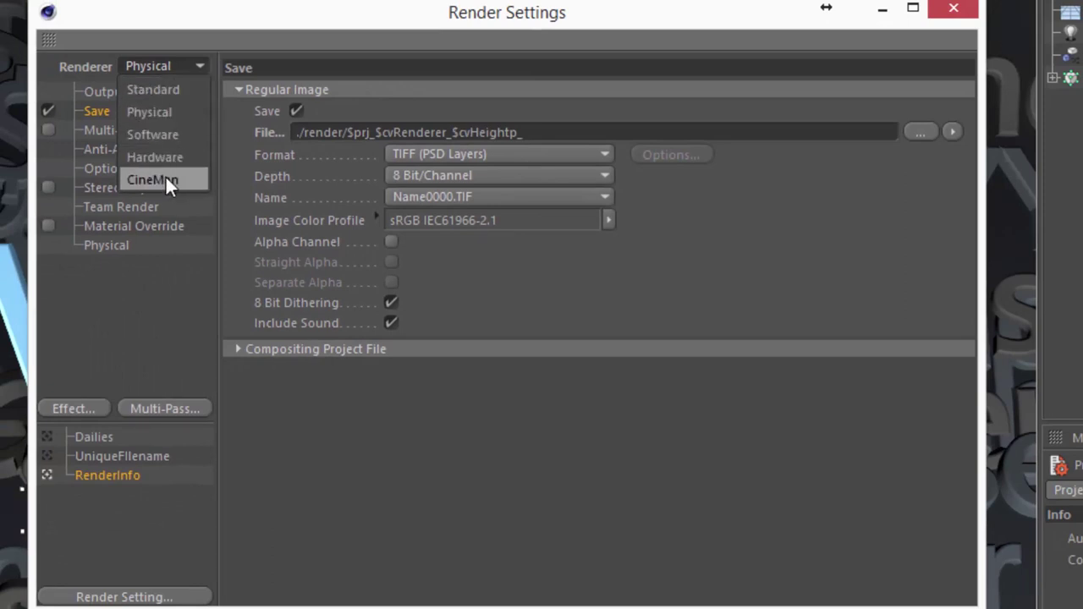
{"action": "left_click", "coordinate": [506, 247]}
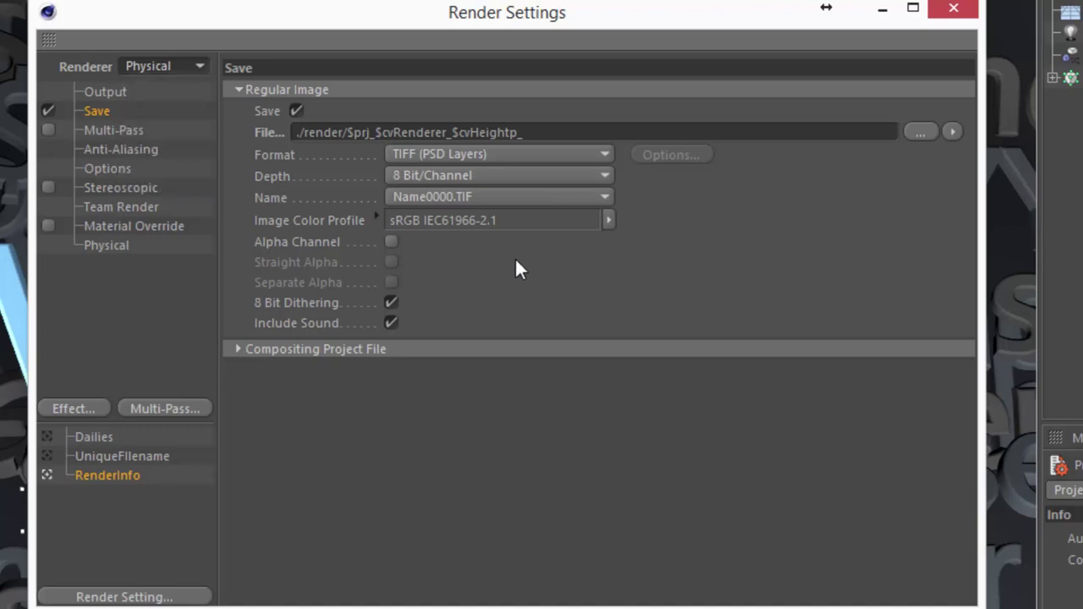
Relate the $cvHeightp token in the save path to the 1080 Output Height.
{"action": "left_click_drag", "start_coordinate": [452, 132], "coordinate": [513, 133]}
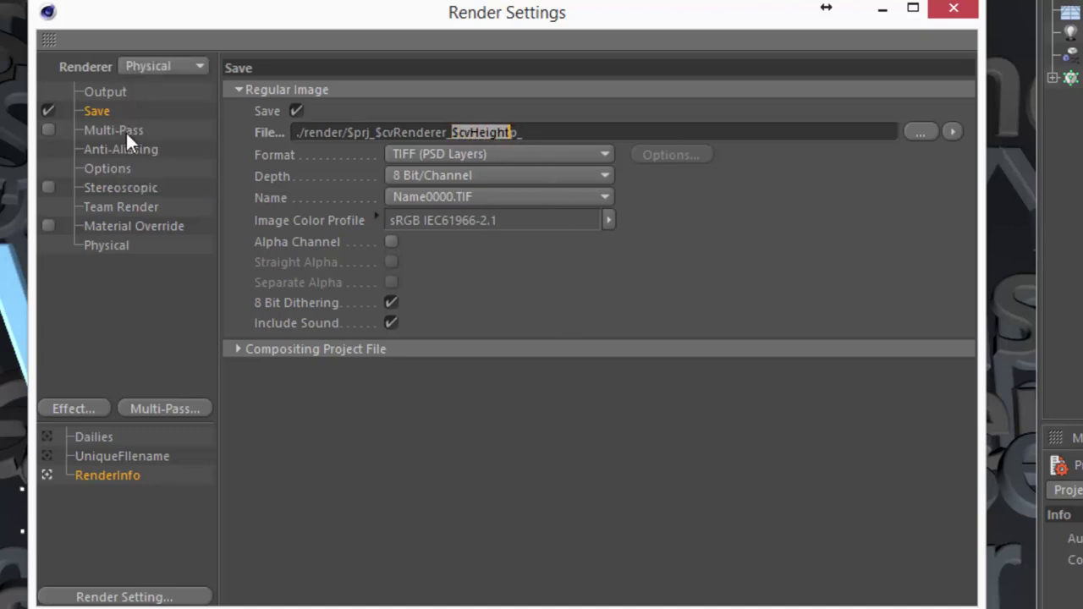
{"action": "left_click", "coordinate": [98, 93]}
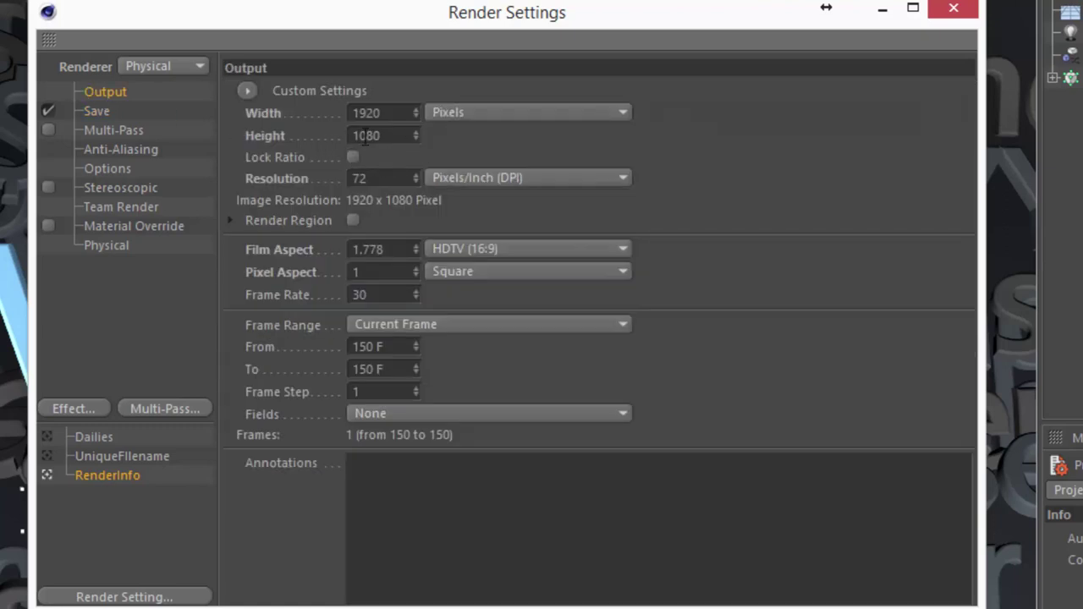
{"action": "left_click", "coordinate": [97, 108]}
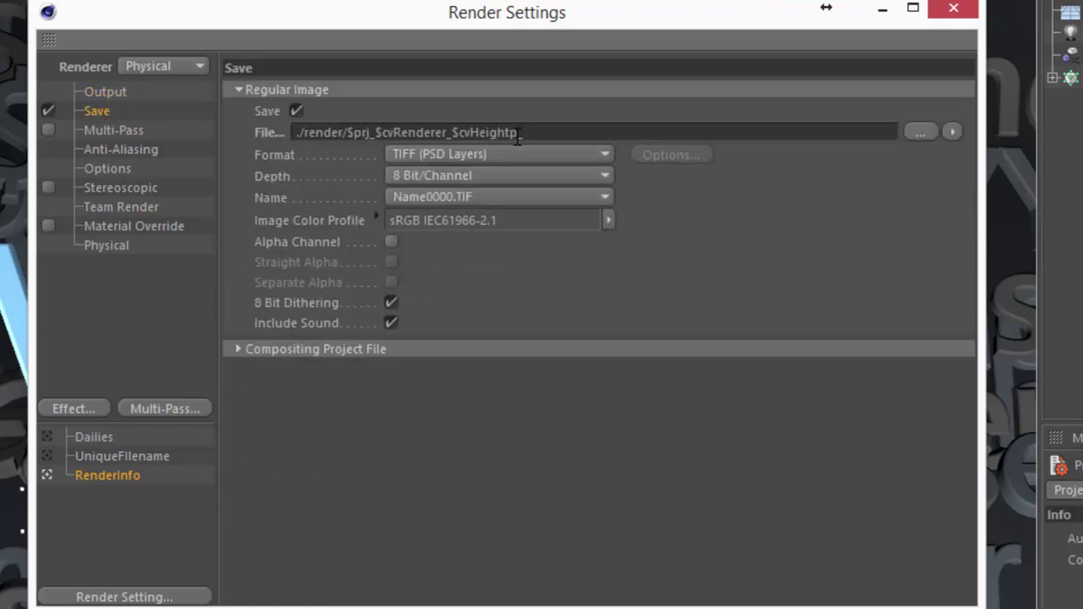
{"action": "left_click_drag", "start_coordinate": [517, 135], "coordinate": [511, 135]}
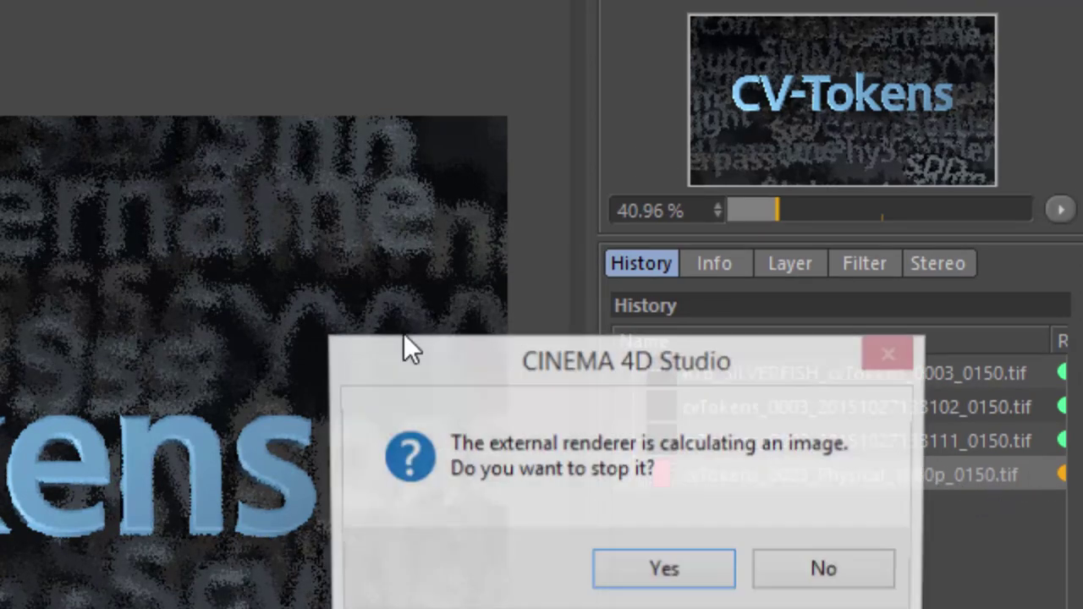
Stop the running render, then set Output Height to 540 and the renderer to Standard.
{"action": "left_click", "coordinate": [672, 565]}
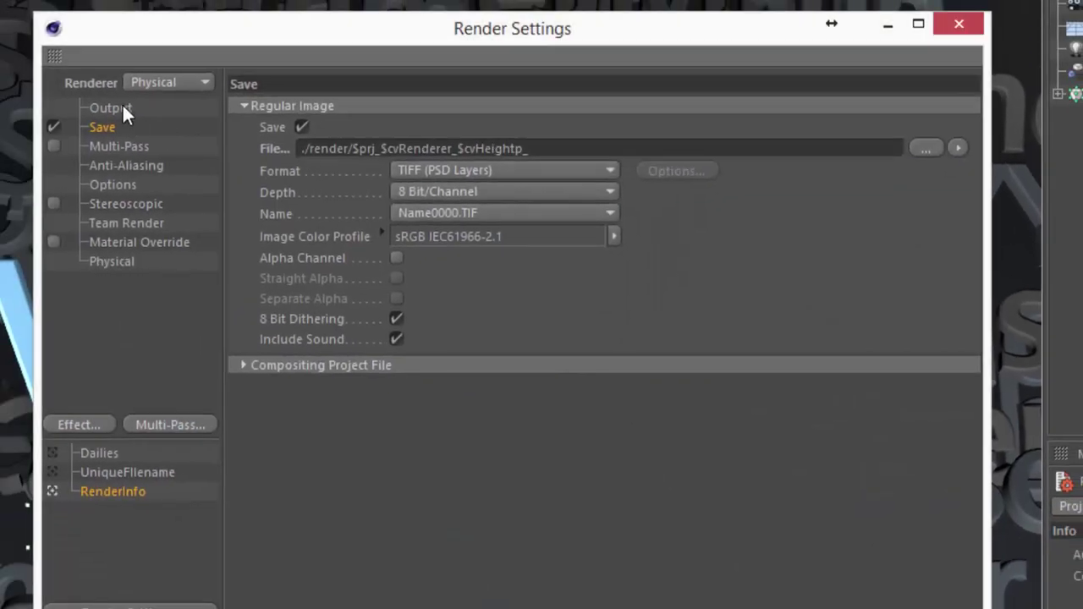
{"action": "left_click", "coordinate": [119, 108]}
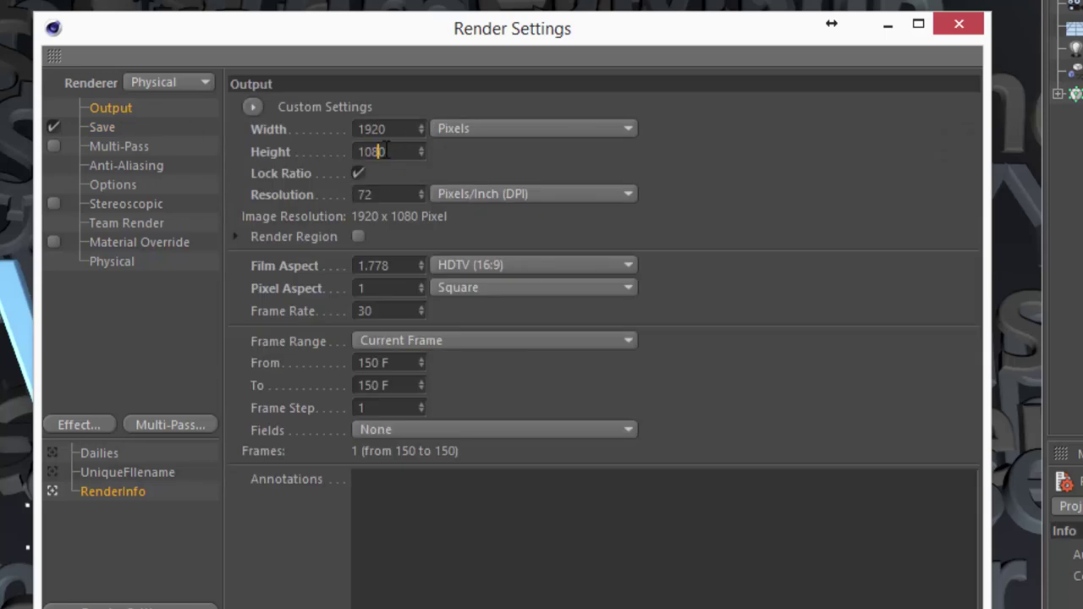
{"action": "double_click", "coordinate": [372, 152]}
{"action": "type", "text": "540"}
{"action": "key", "text": "Return"}
{"action": "left_click", "coordinate": [188, 84]}
{"action": "left_click", "coordinate": [157, 104]}
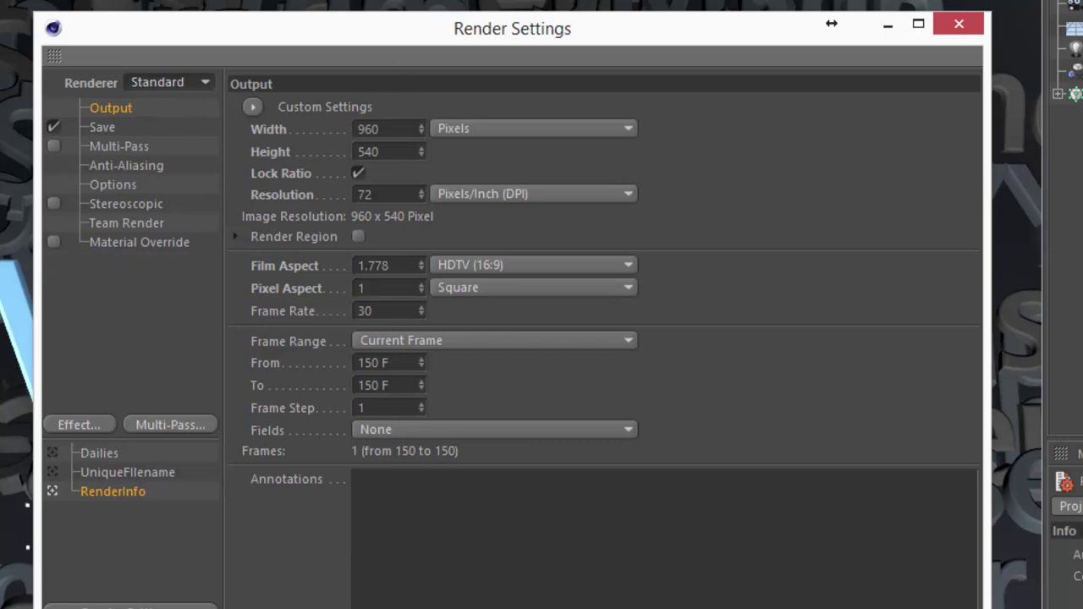
Render to Picture Viewer, producing cvTokens_0003_Standard_540p_0150.tif, then stop and confirm.
{"action": "key", "text": "shift+r"}
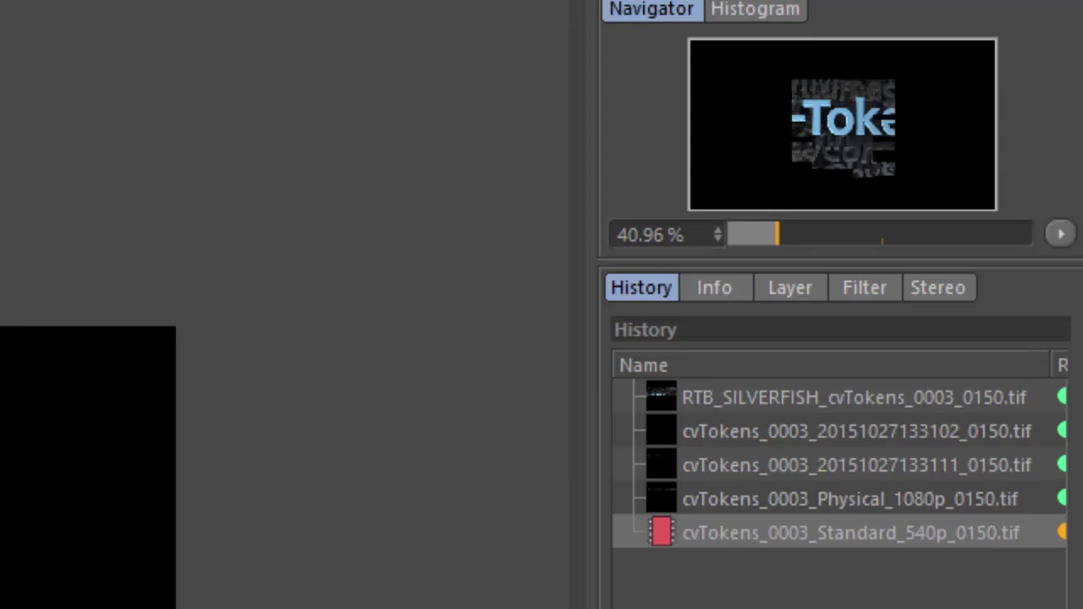
{"action": "key", "text": "shift+r"}
{"action": "left_click", "coordinate": [689, 596]}
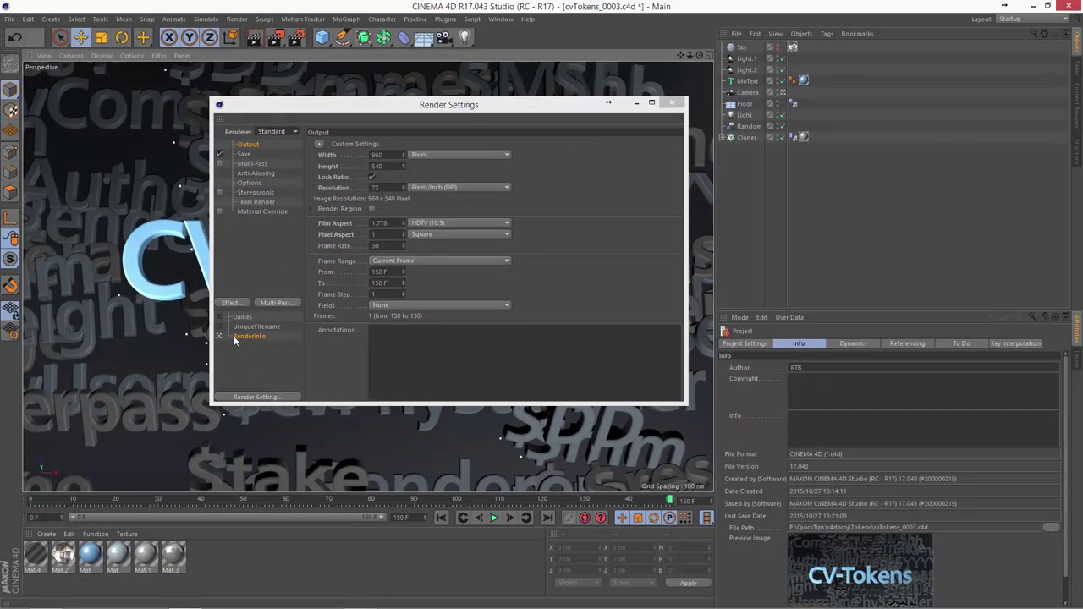
Delete the trailing underscore from the UniqueFilename and Dailies save paths, leaving Dailies active.
{"action": "left_click", "coordinate": [245, 156]}
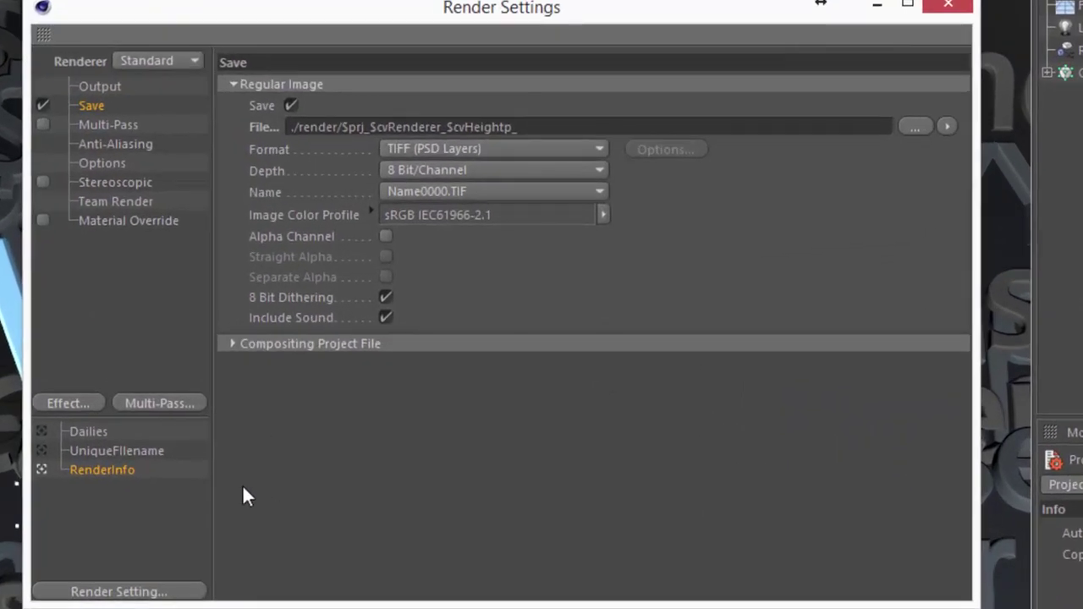
{"action": "left_click", "coordinate": [524, 127]}
{"action": "left_click", "coordinate": [127, 451]}
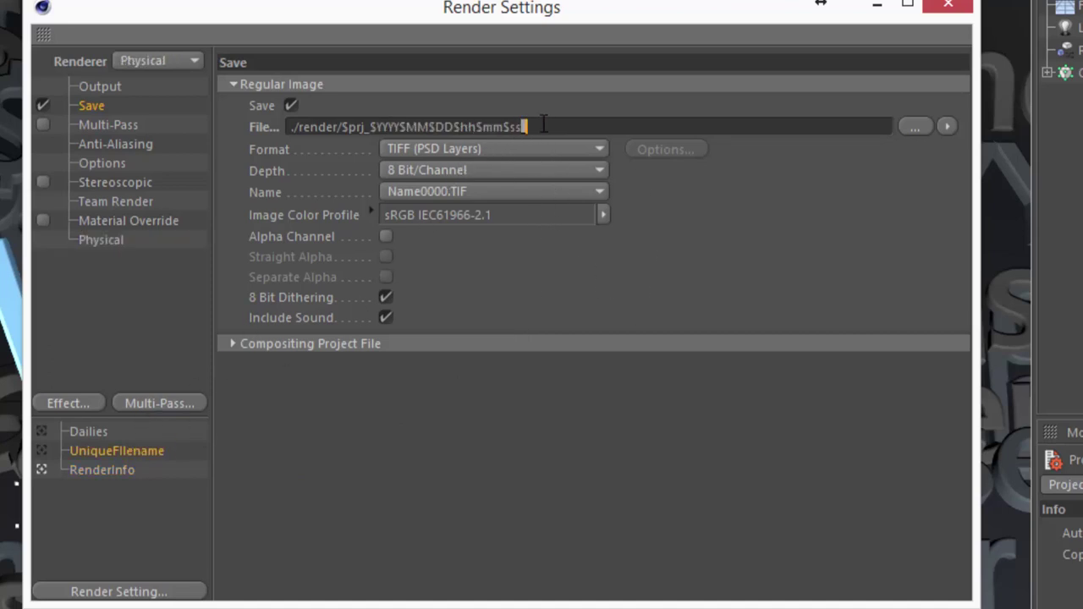
{"action": "key", "text": "BackSpace"}
{"action": "left_click", "coordinate": [88, 432]}
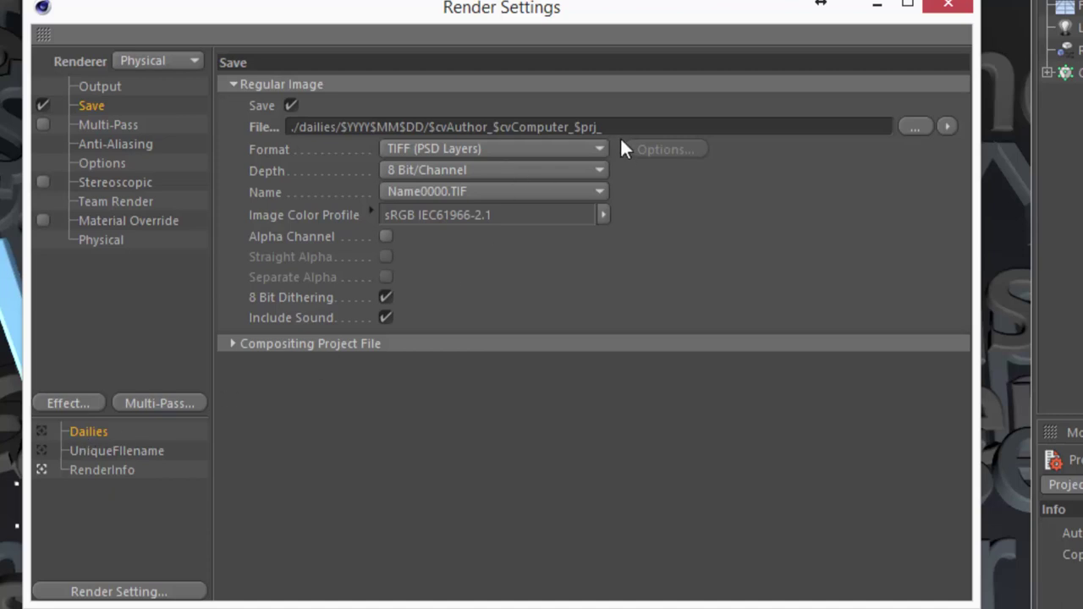
{"action": "key", "text": "BackSpace"}
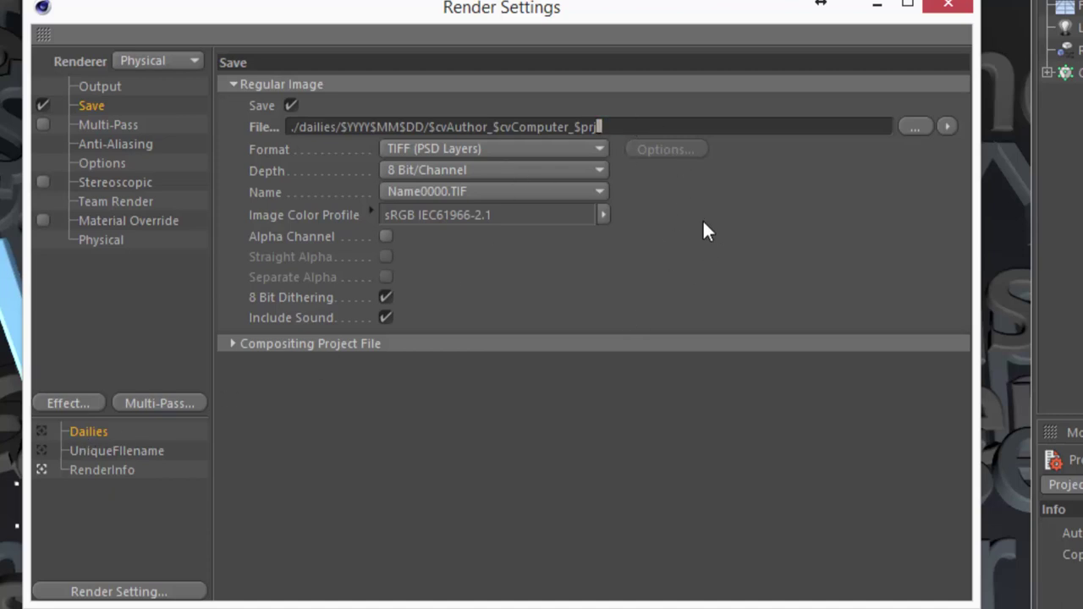